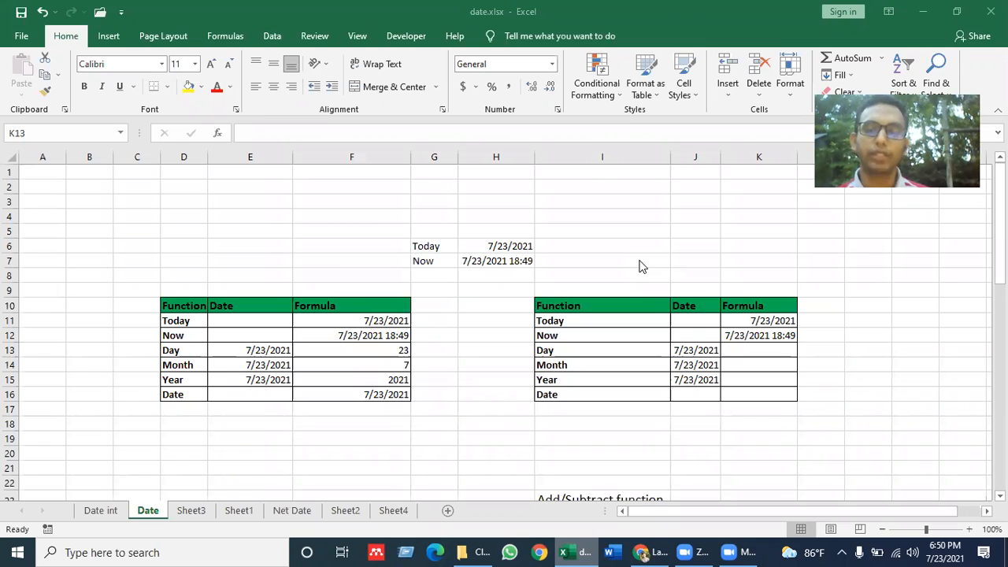
Clear the existing Today and Now formulas from cells K11 and K12 of the second function table.
click(750, 321)
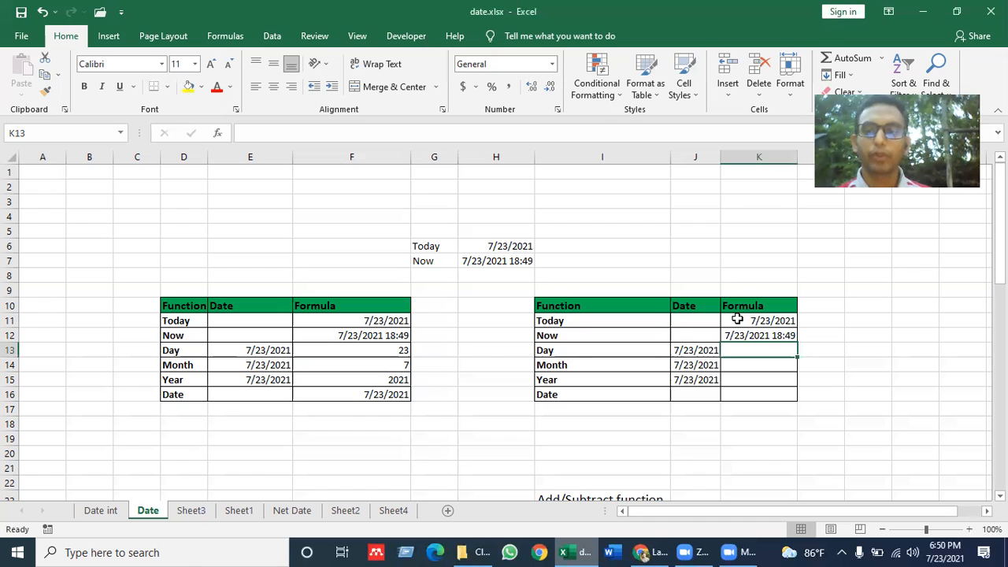
key(Up)
key(Up)
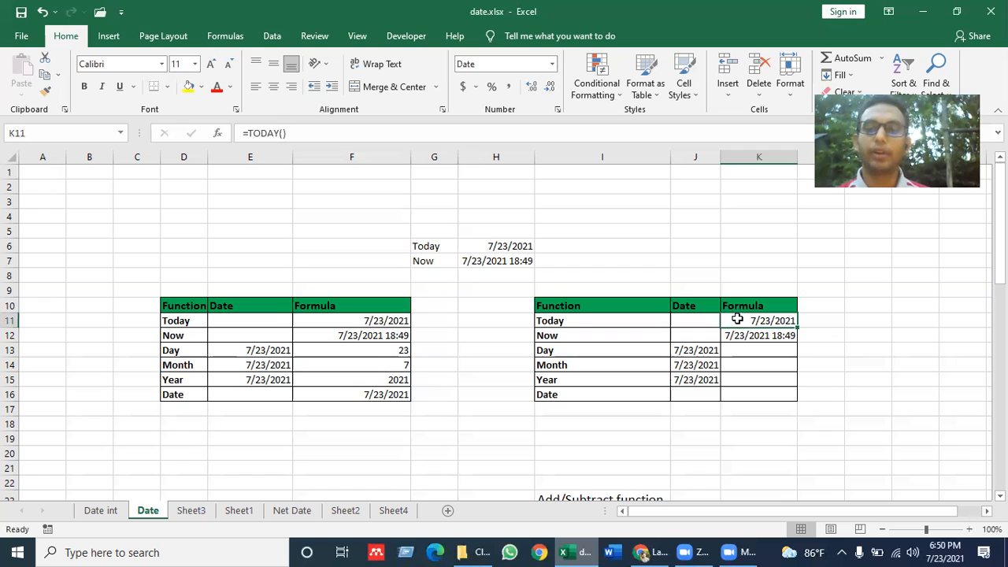
key(Delete)
key(Down)
key(Delete)
Enter the formula =TODAY() in cell K11 for the Today row.
key(Up)
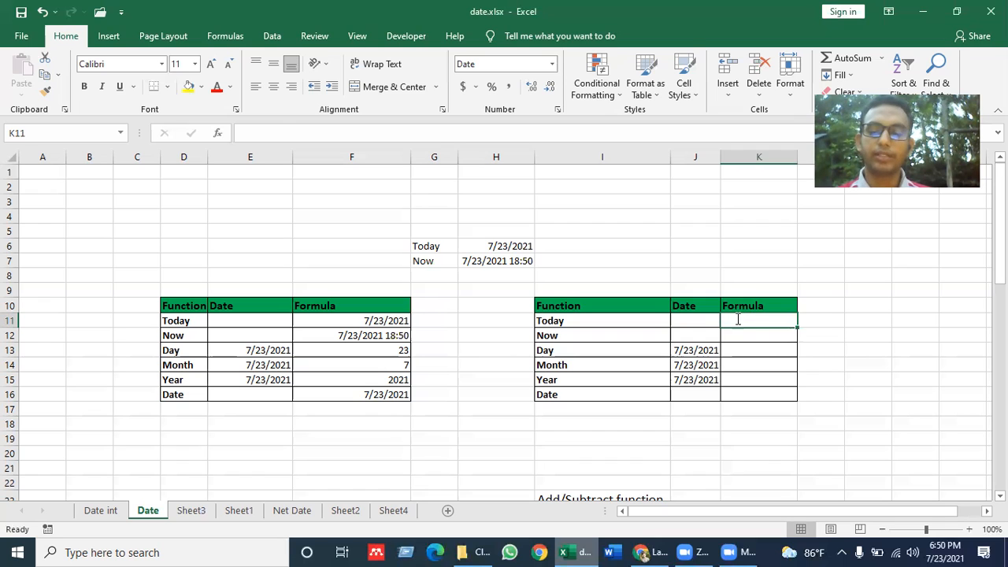
text(=)
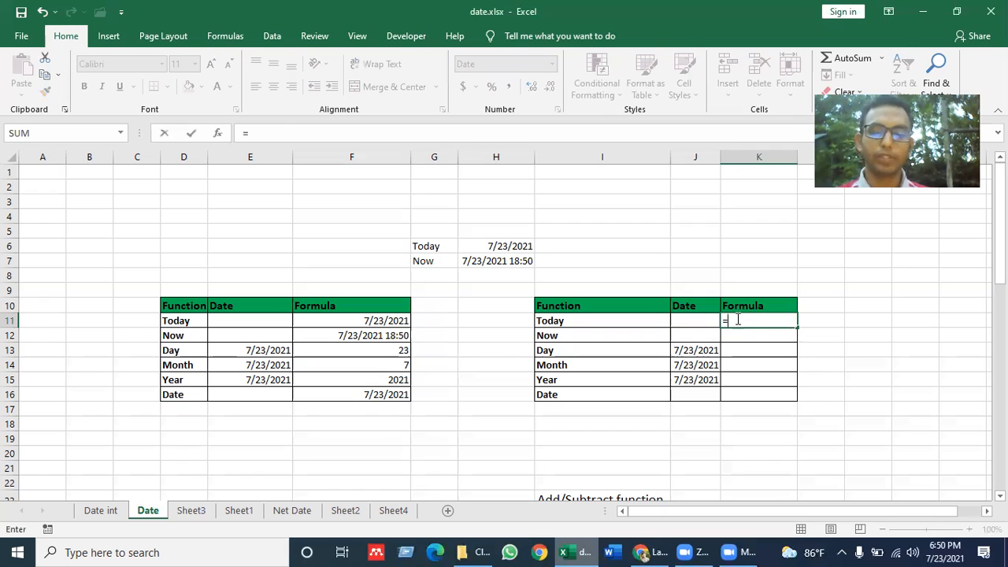
text(toda)
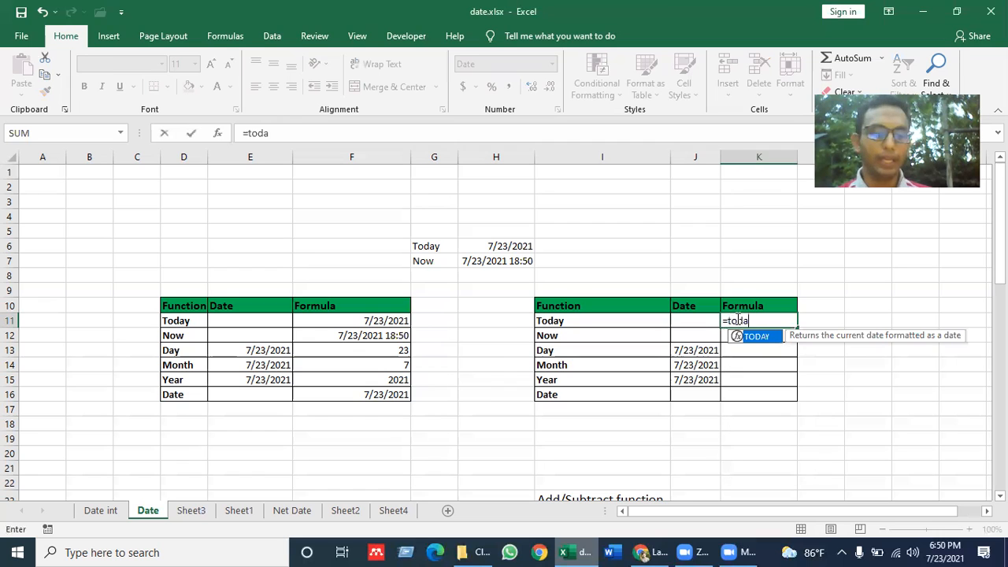
key(Tab)
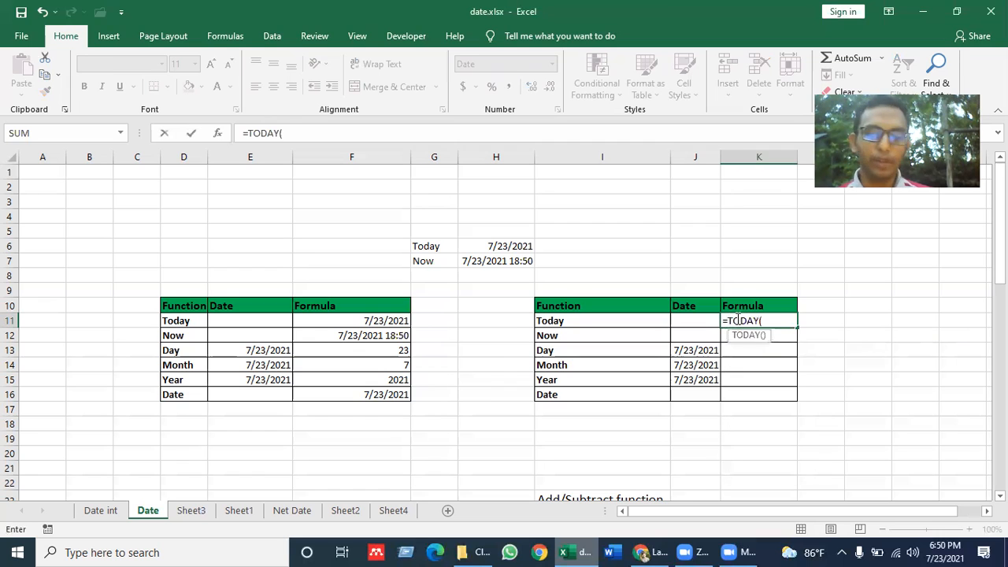
text())
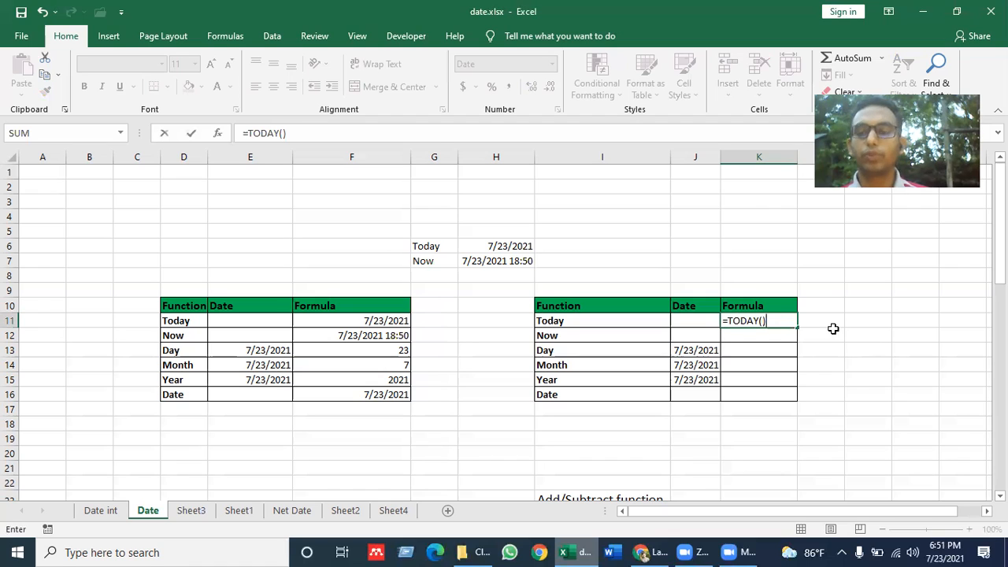
key(Return)
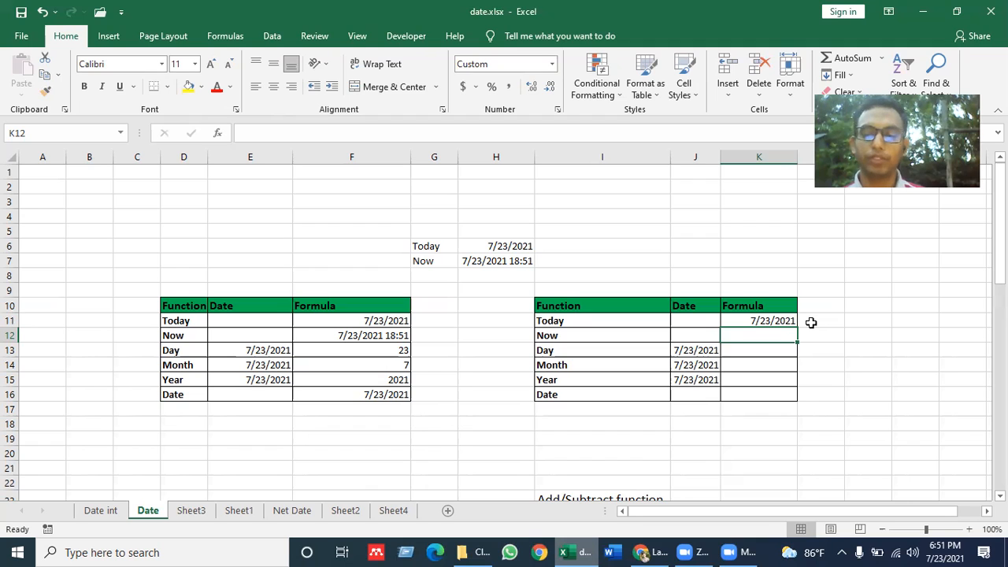
Enter the formula =NOW() in cell K12 for the Now row.
text(=)
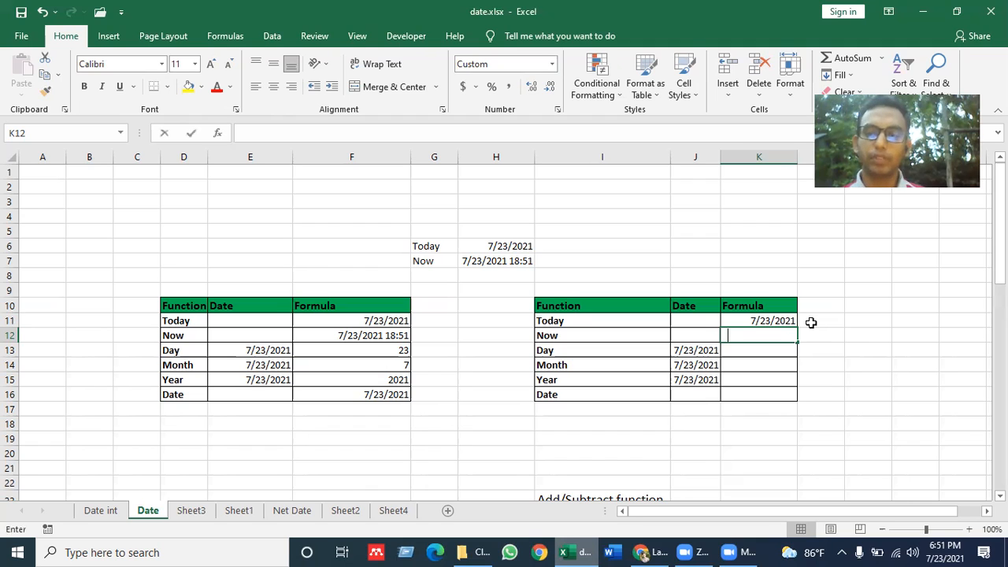
text(n)
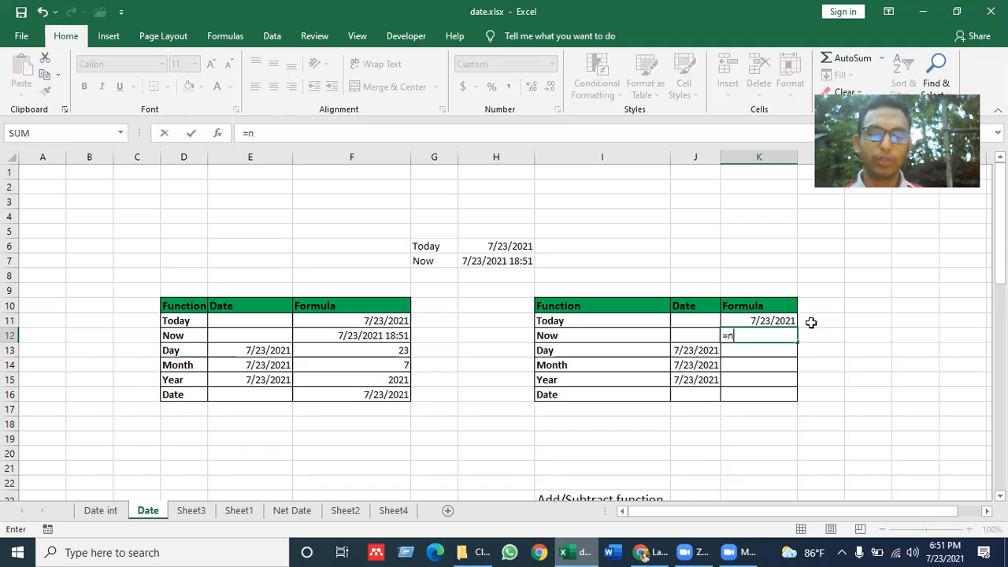
text(ow)
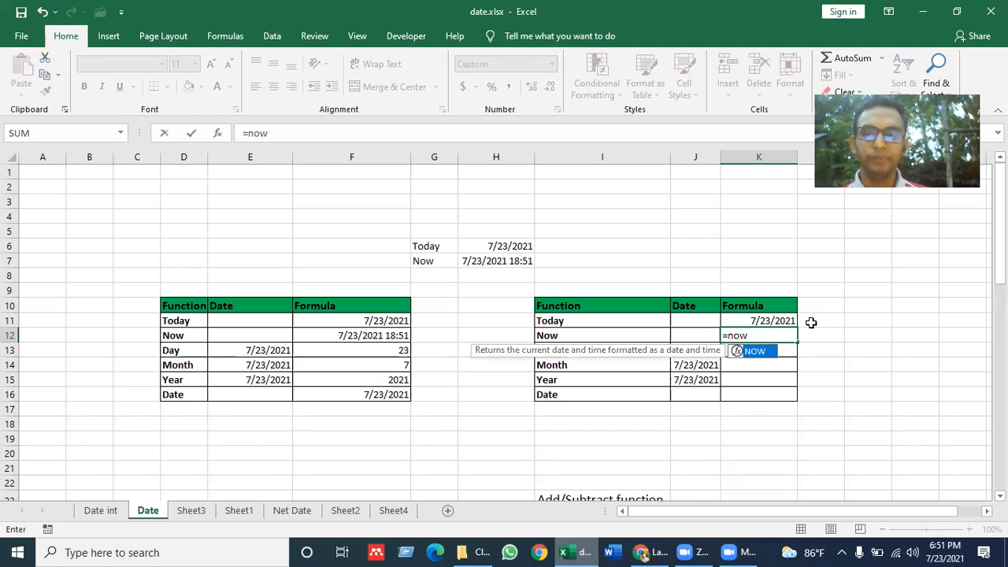
key(Tab)
text())
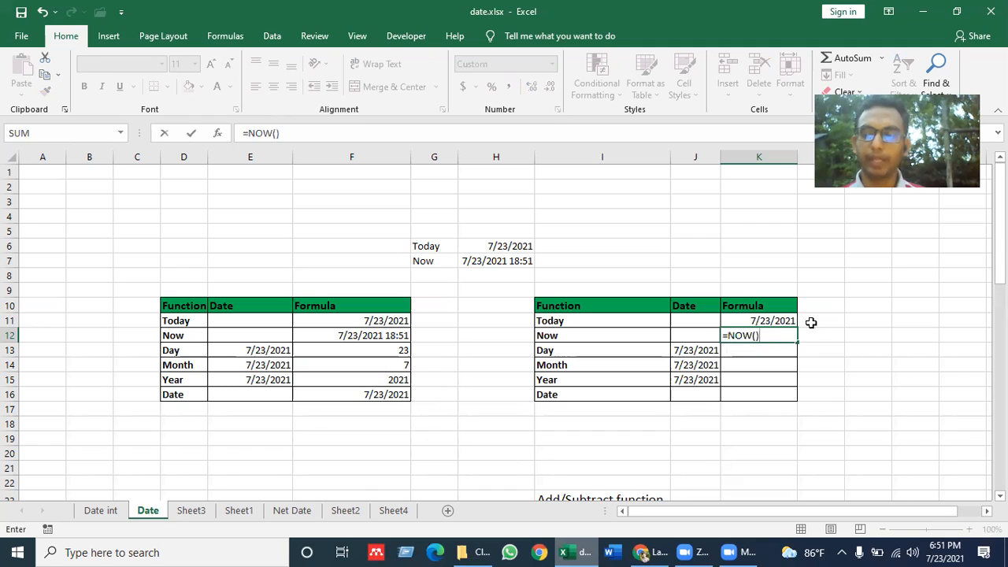
key(Return)
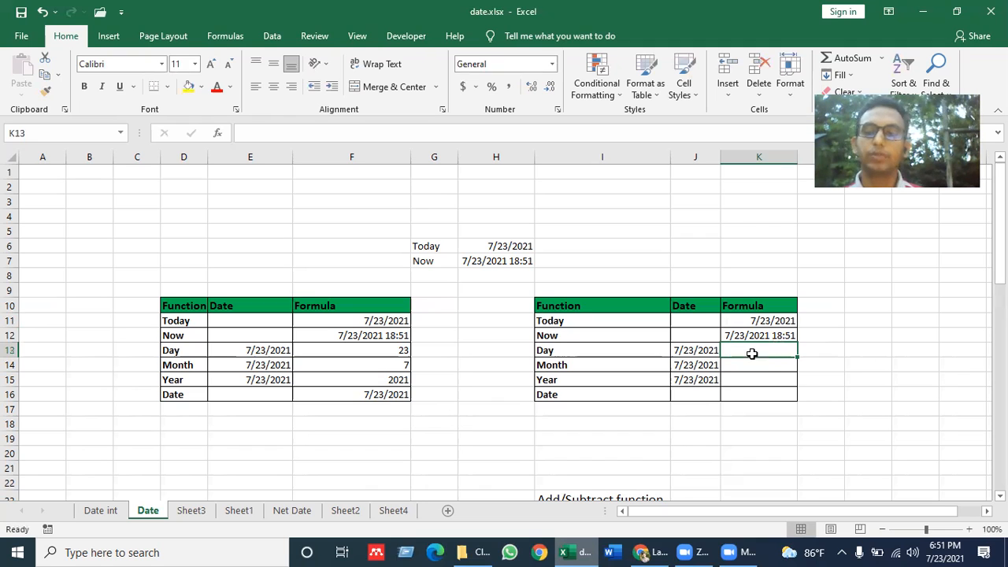
click(824, 354)
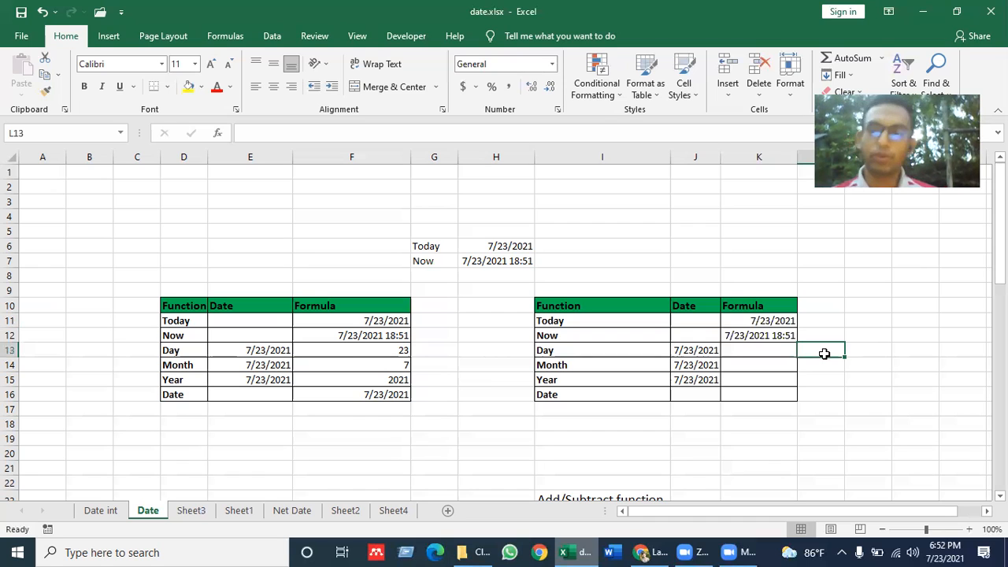
key(Left)
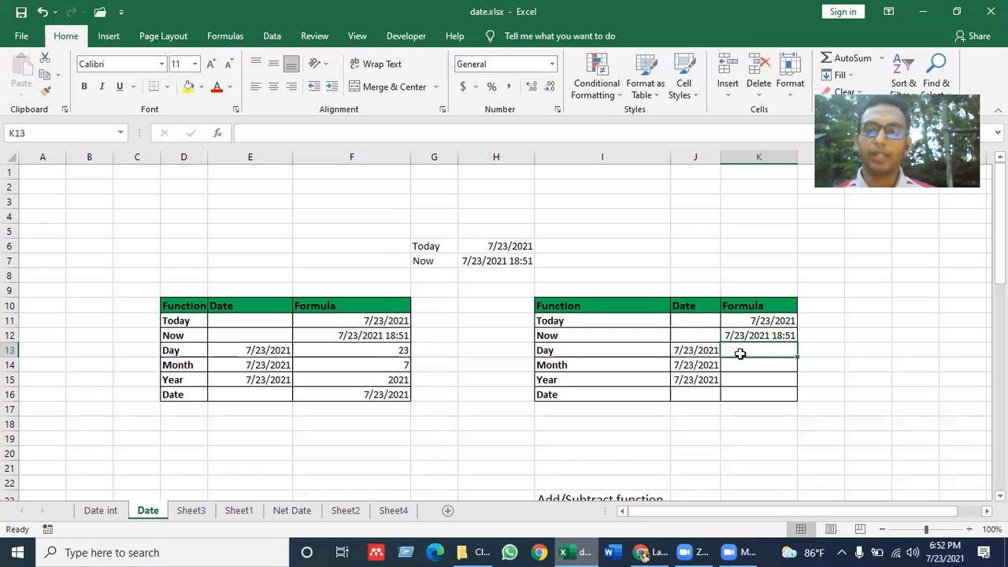
click(703, 351)
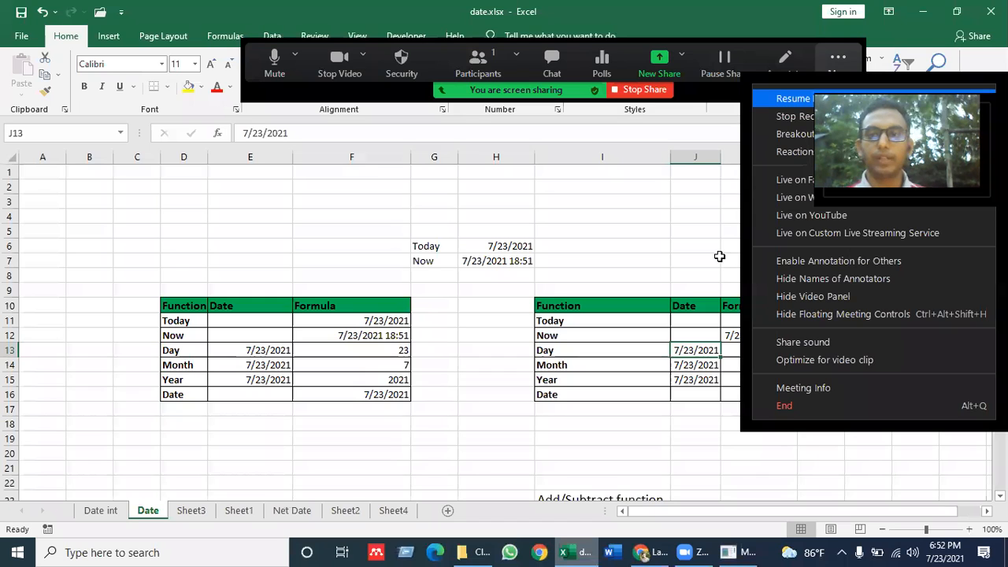
Enter the formula =DAY(J13) in cell K13 to extract the day from the date in the Day row.
click(740, 349)
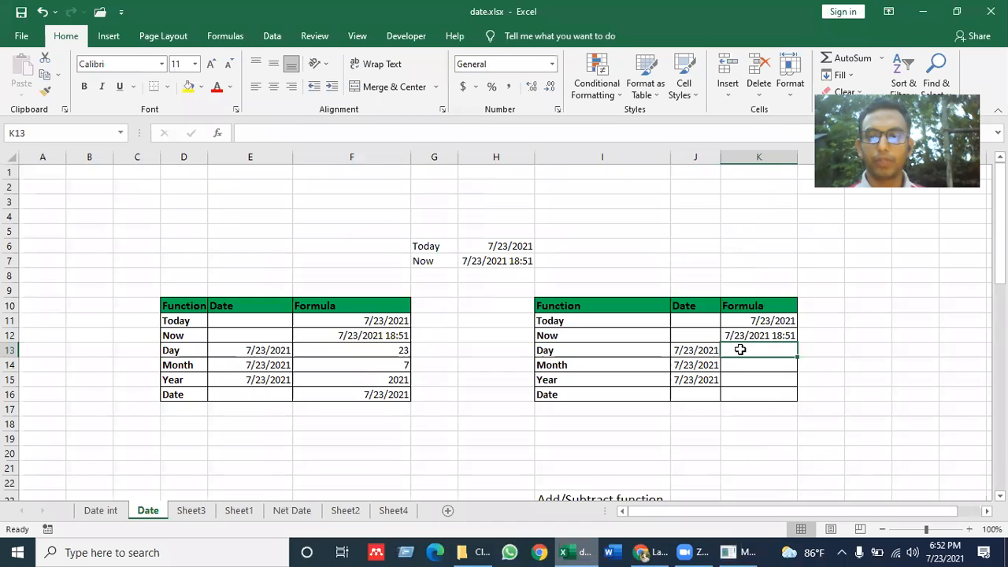
text(=)
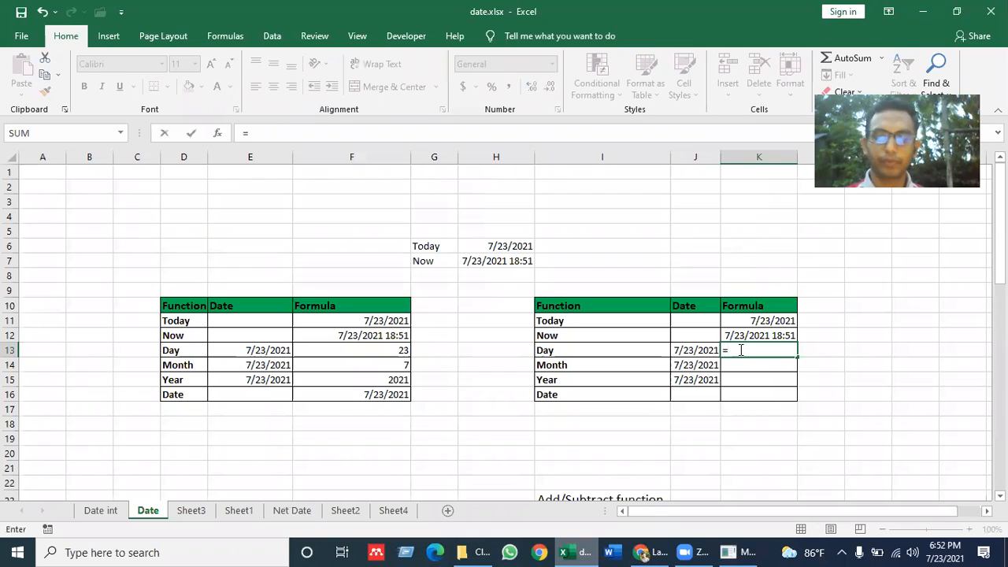
text(day)
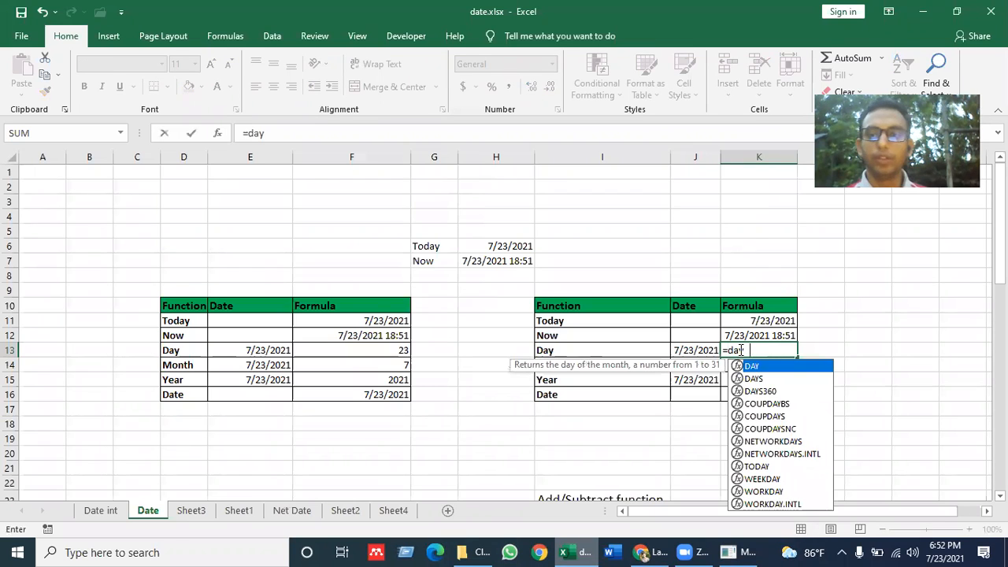
double_click(794, 365)
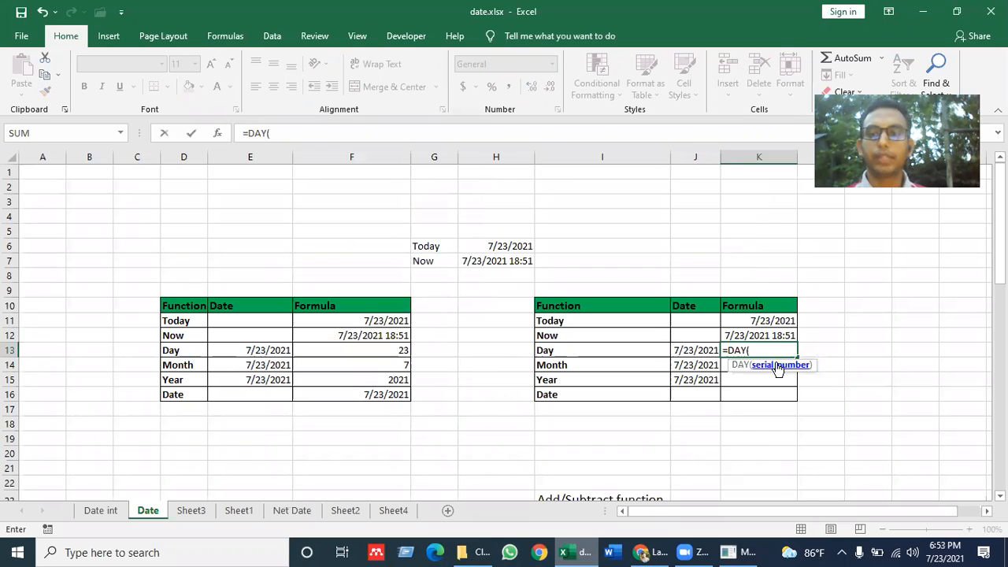
click(698, 350)
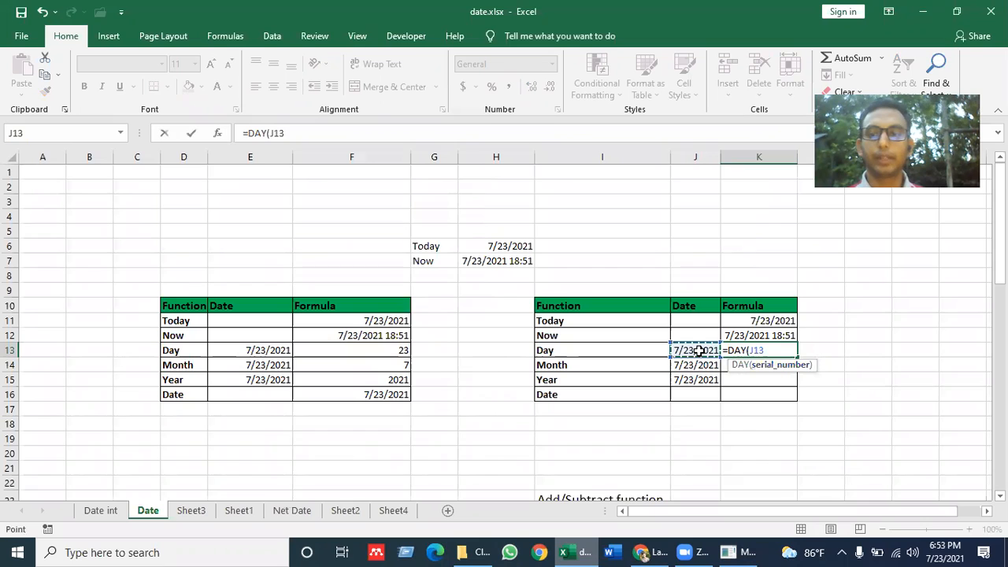
text())
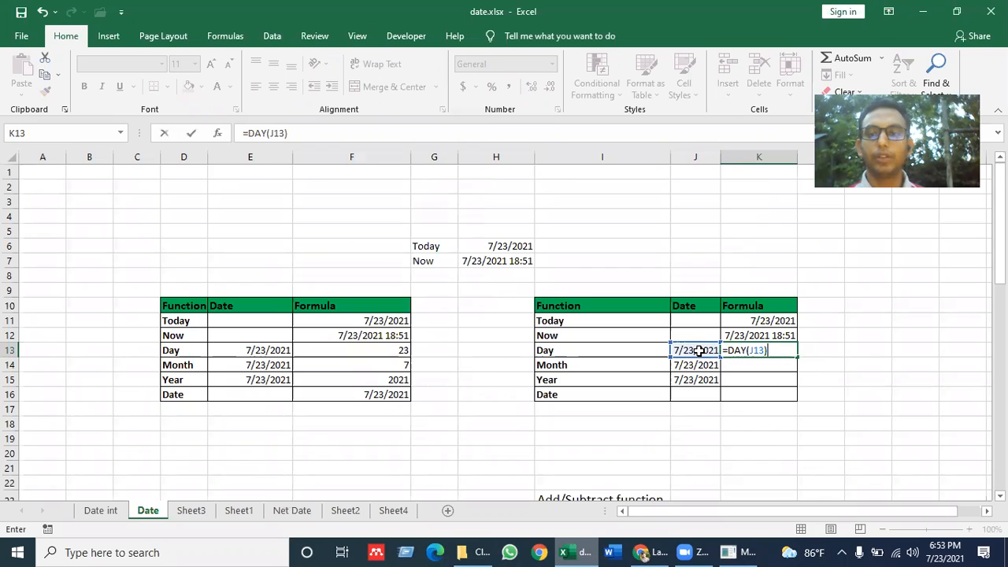
key(Return)
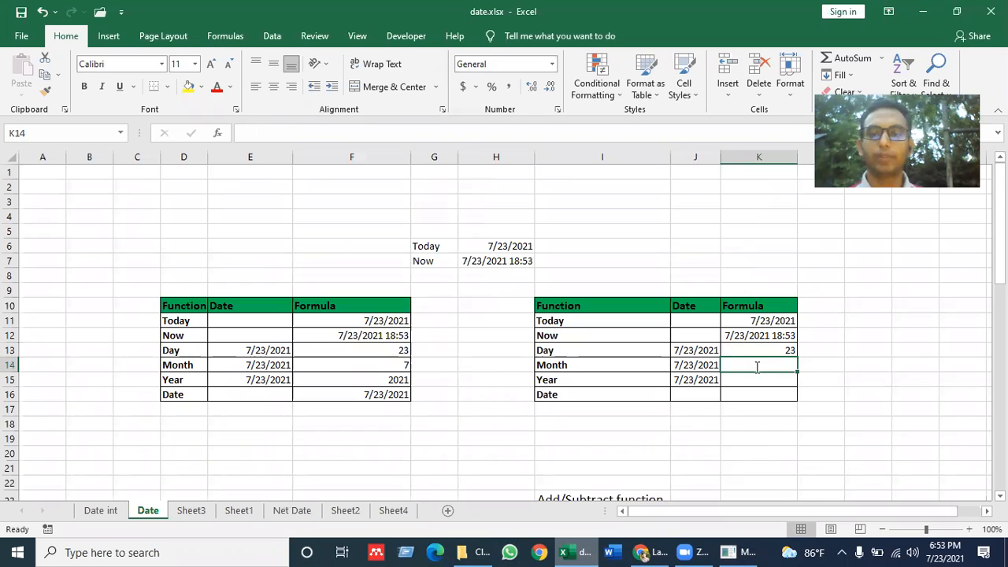
Enter a MONTH formula in cell K14 that extracts the month from the date in J14.
text(=mon)
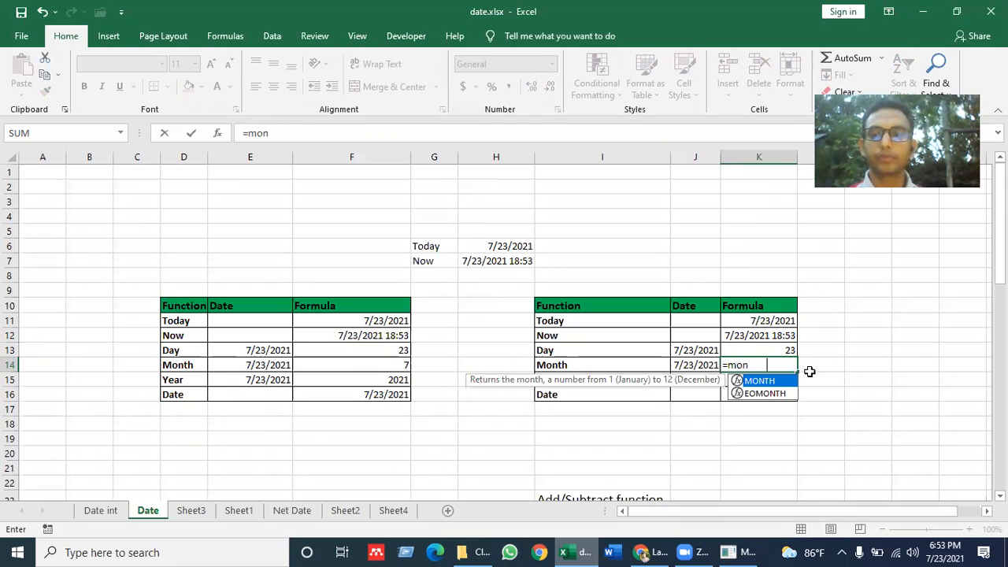
double_click(752, 380)
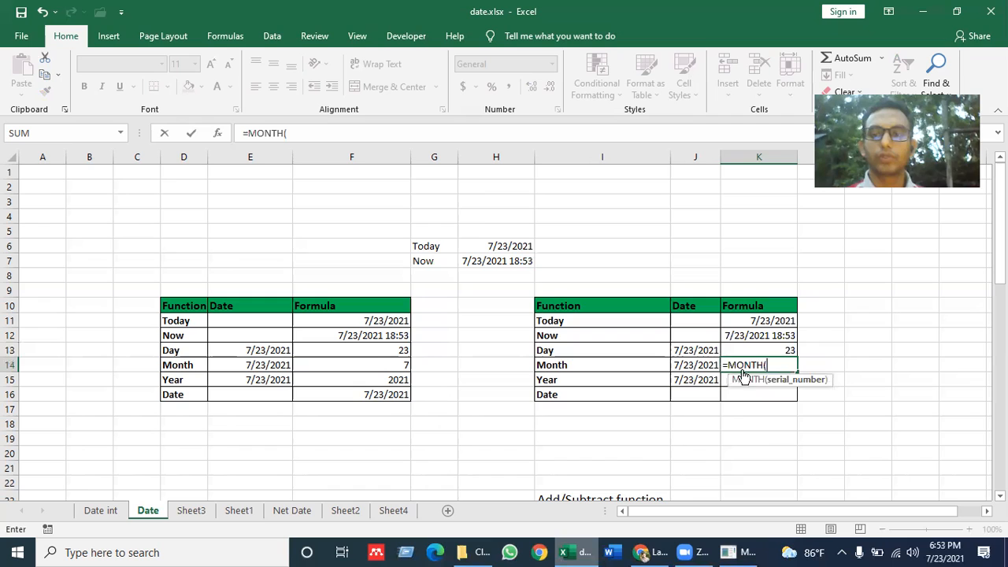
click(696, 366)
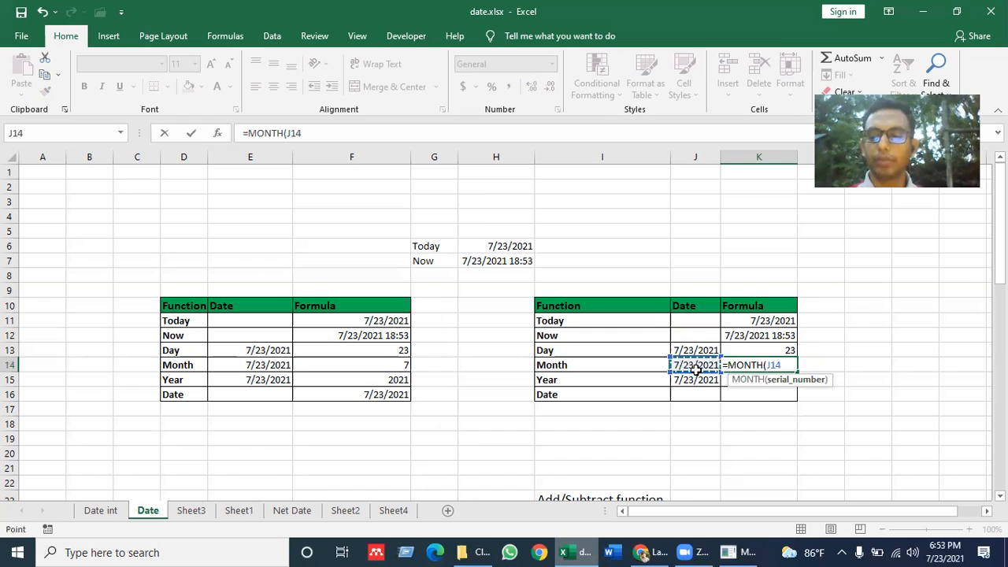
key(Return)
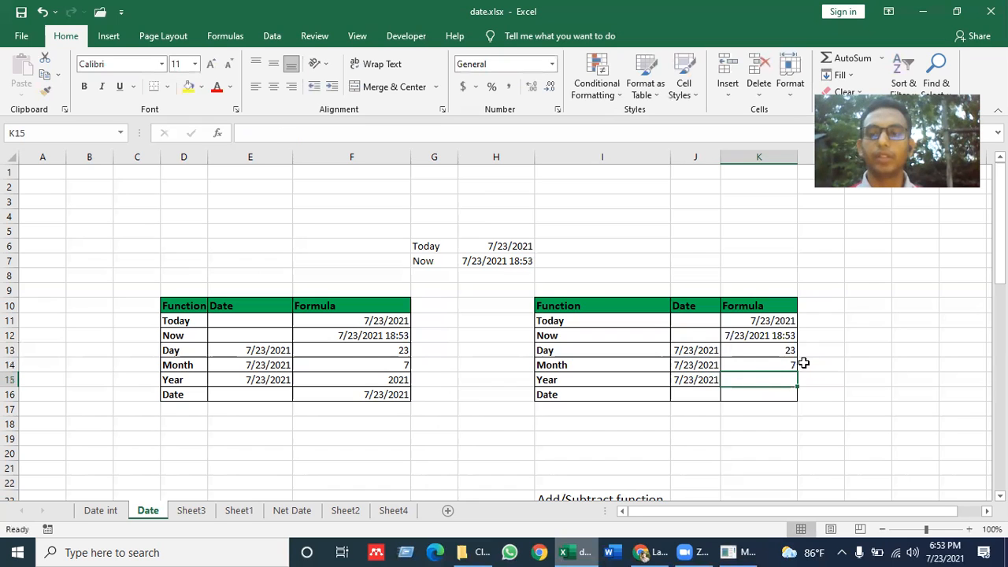
Enter the formula =YEAR(J15) in cell K15 to extract the year from the date in the Year row.
double_click(761, 387)
text(=y)
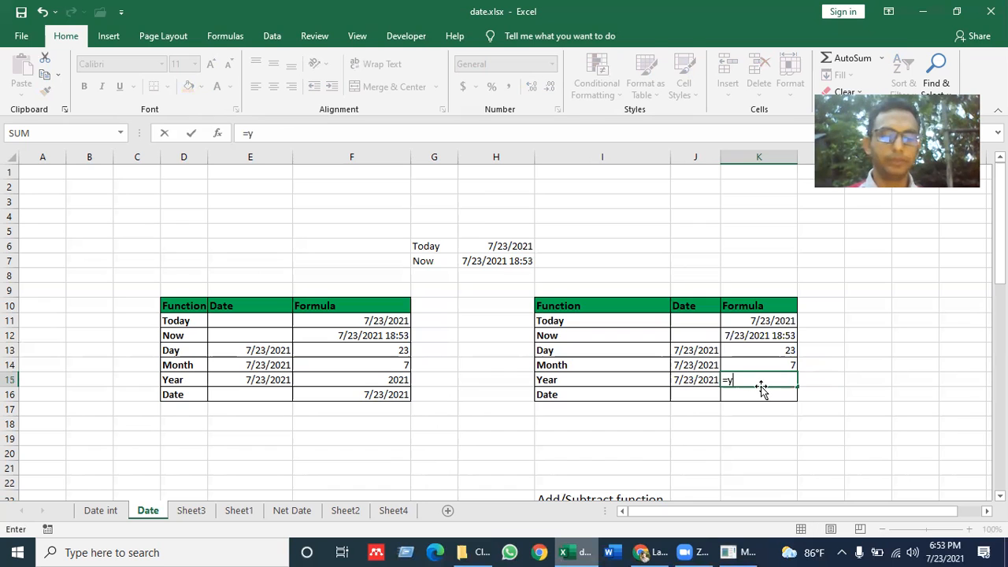
text(ear)
key(Tab)
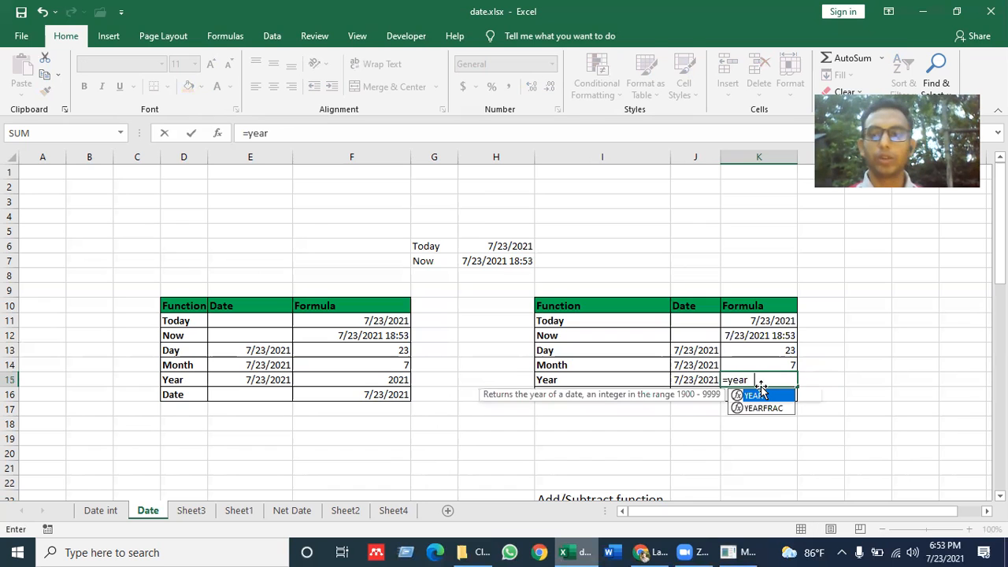
double_click(757, 395)
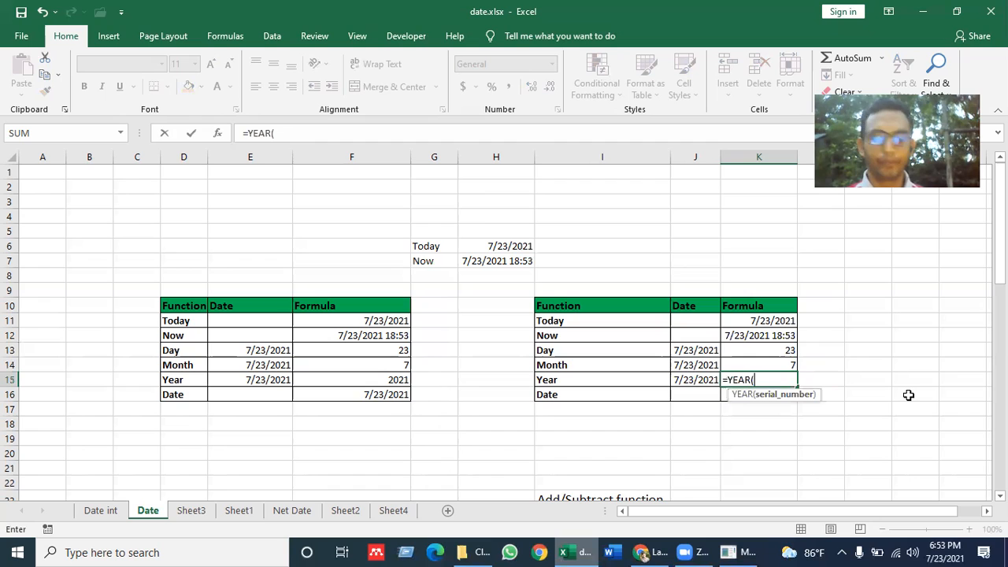
text())
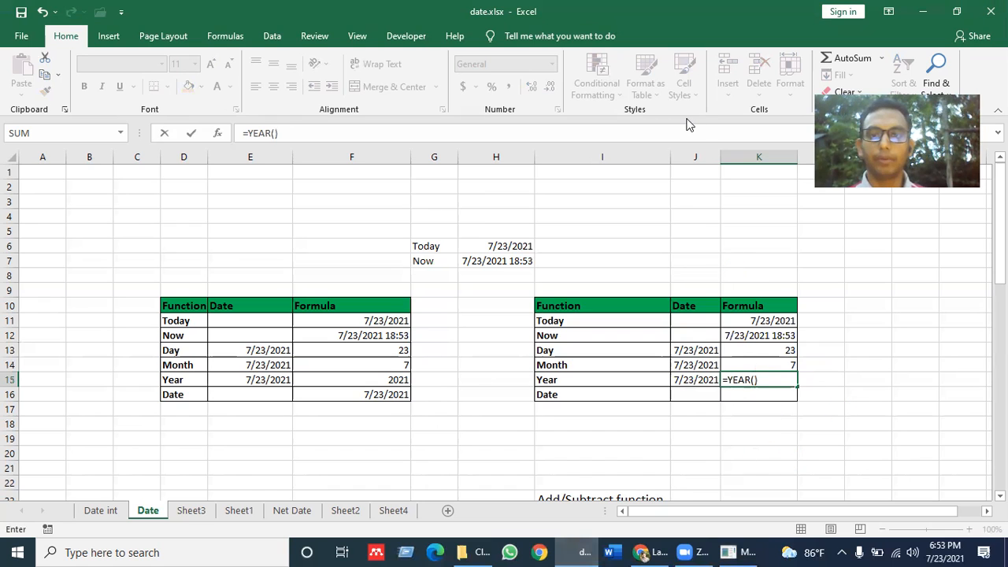
click(565, 302)
click(479, 354)
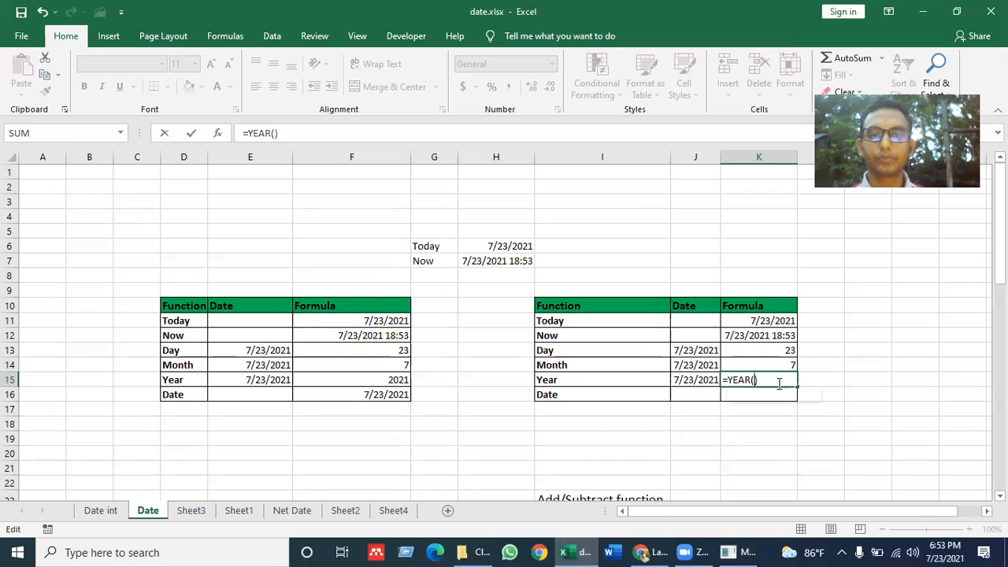
click(697, 381)
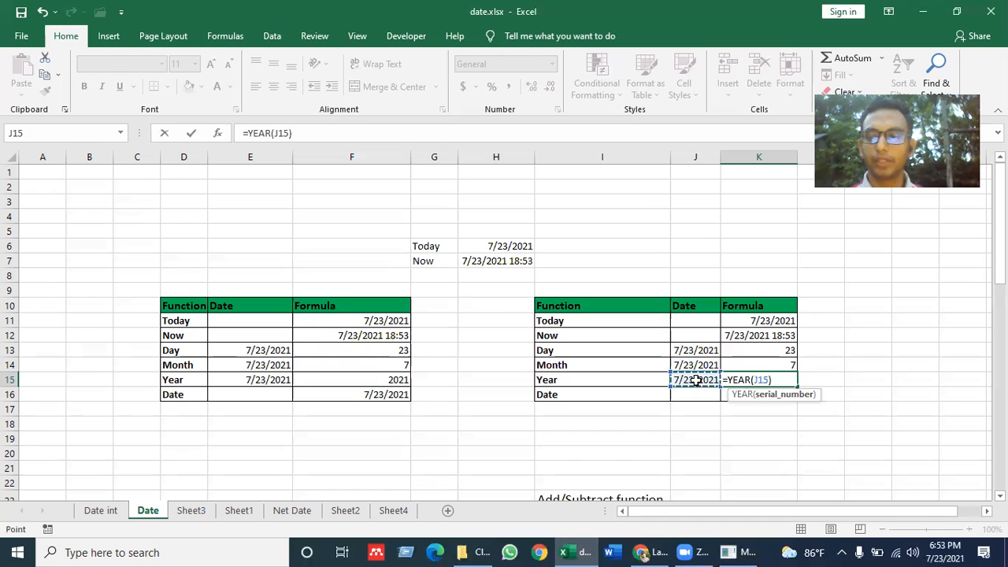
key(Return)
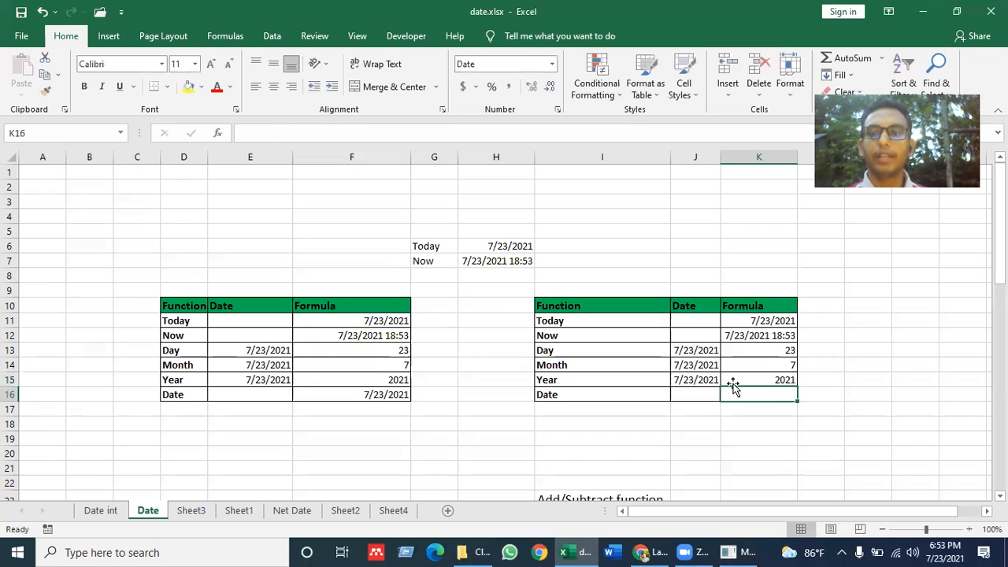